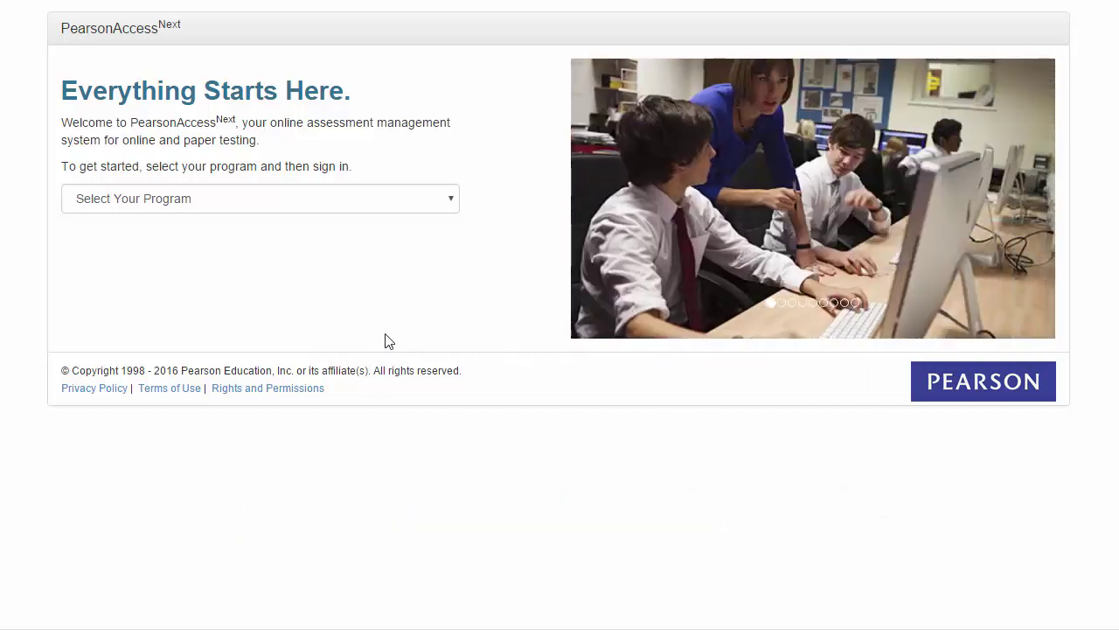
Step: Choose the PARCC Training program and sign in to the training site with the already filled-in account credentials
click(403, 206)
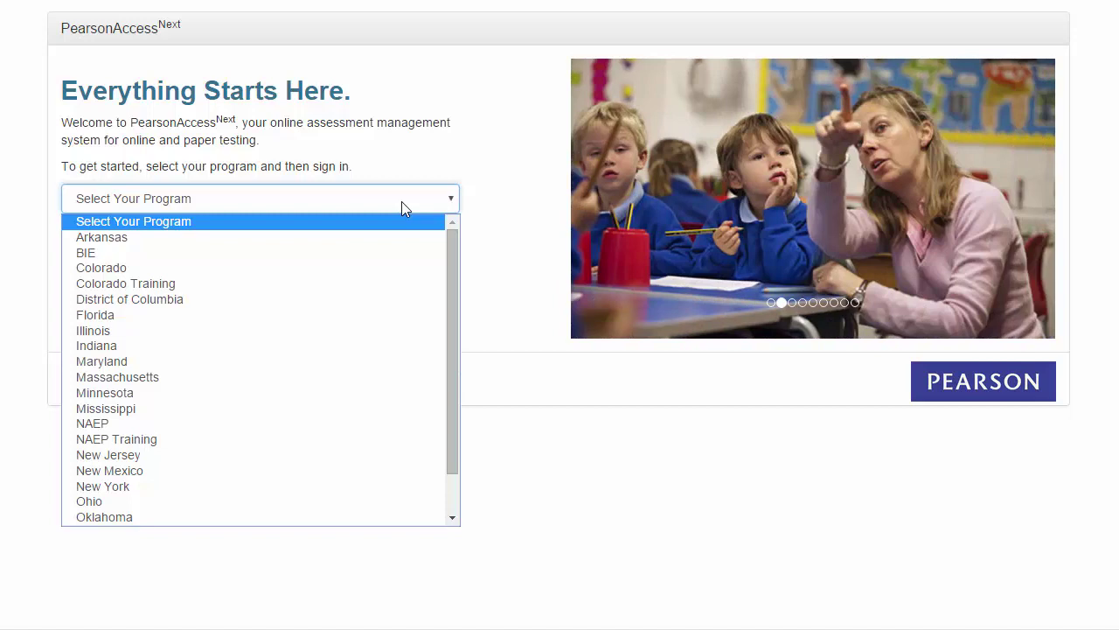
scroll(219, 443, down, 1)
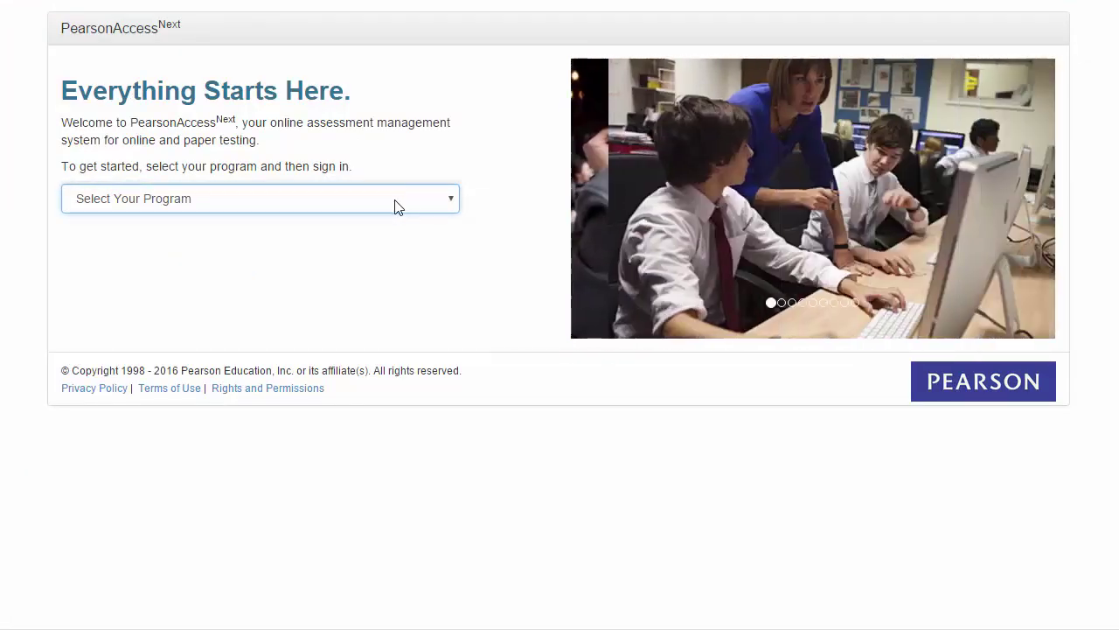
click(386, 204)
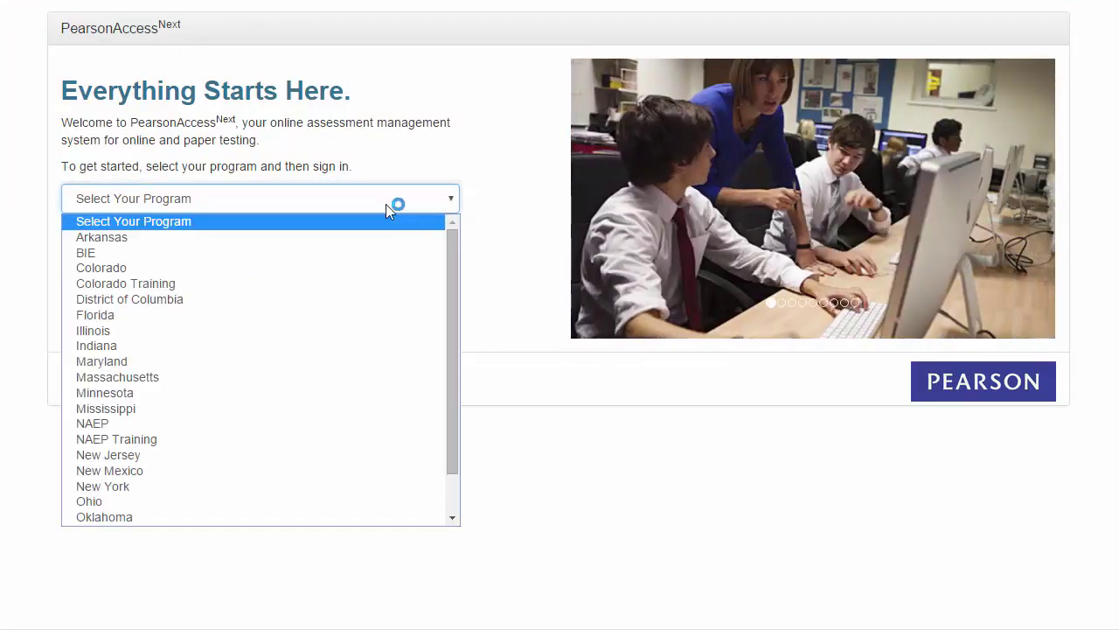
scroll(279, 338, down, 1)
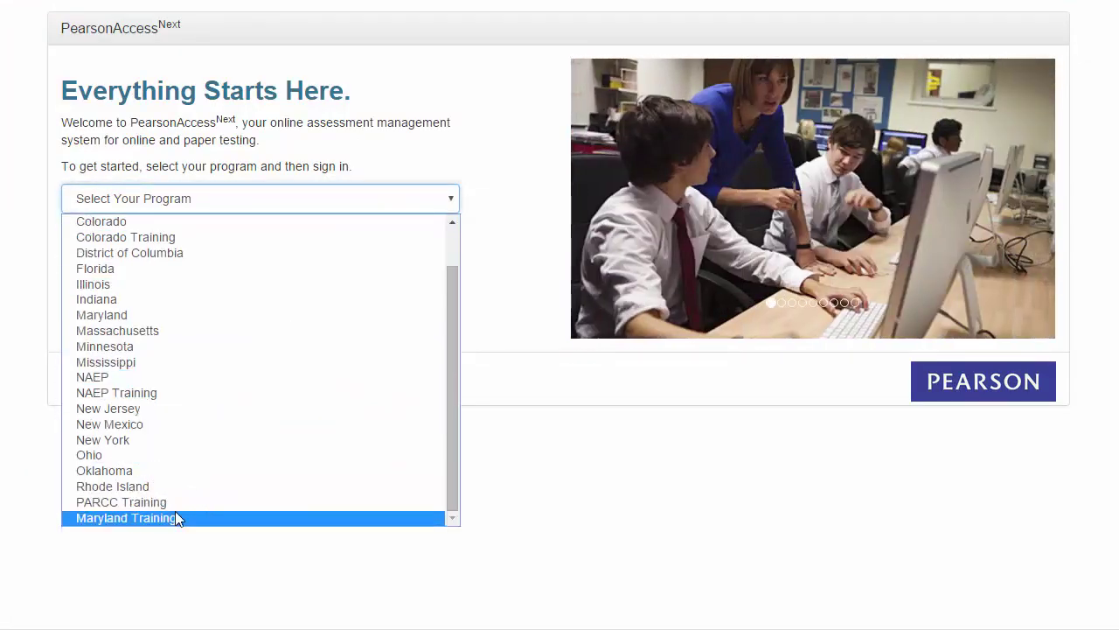
key(Up)
key(Return)
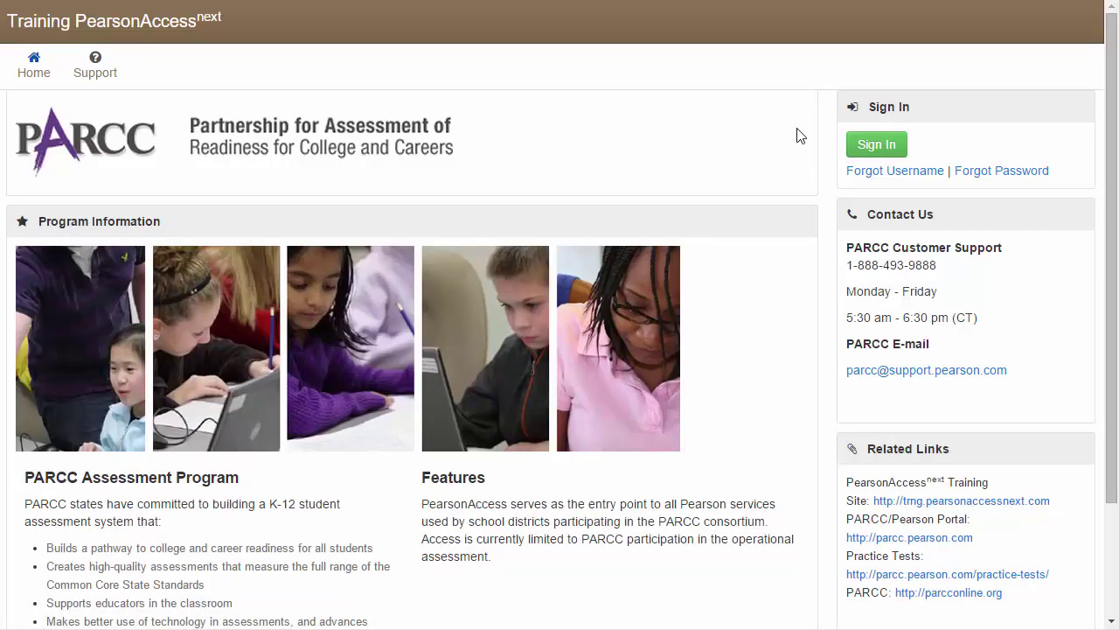
click(861, 149)
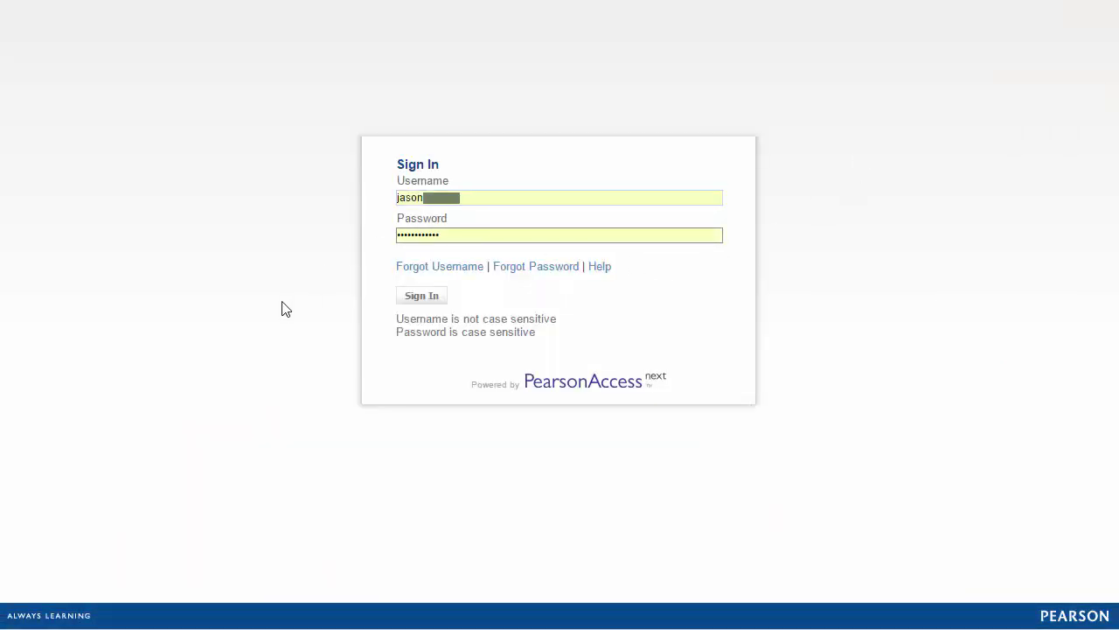
click(418, 301)
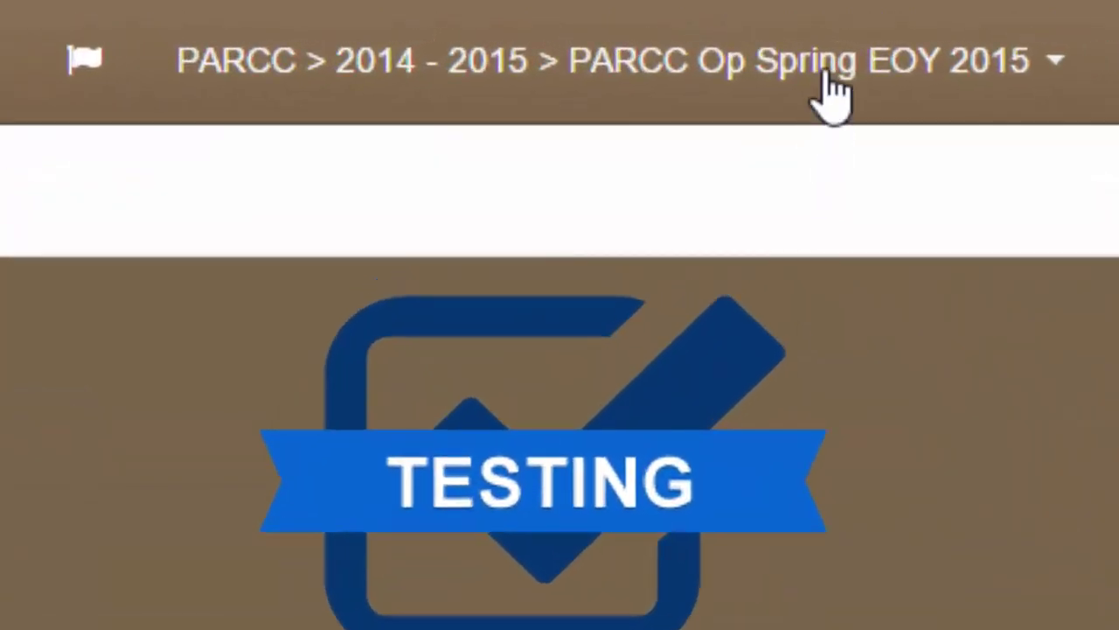
Step: Switch the test administration to 2016 Spring PARCC under 2015 - 2016
click(783, 57)
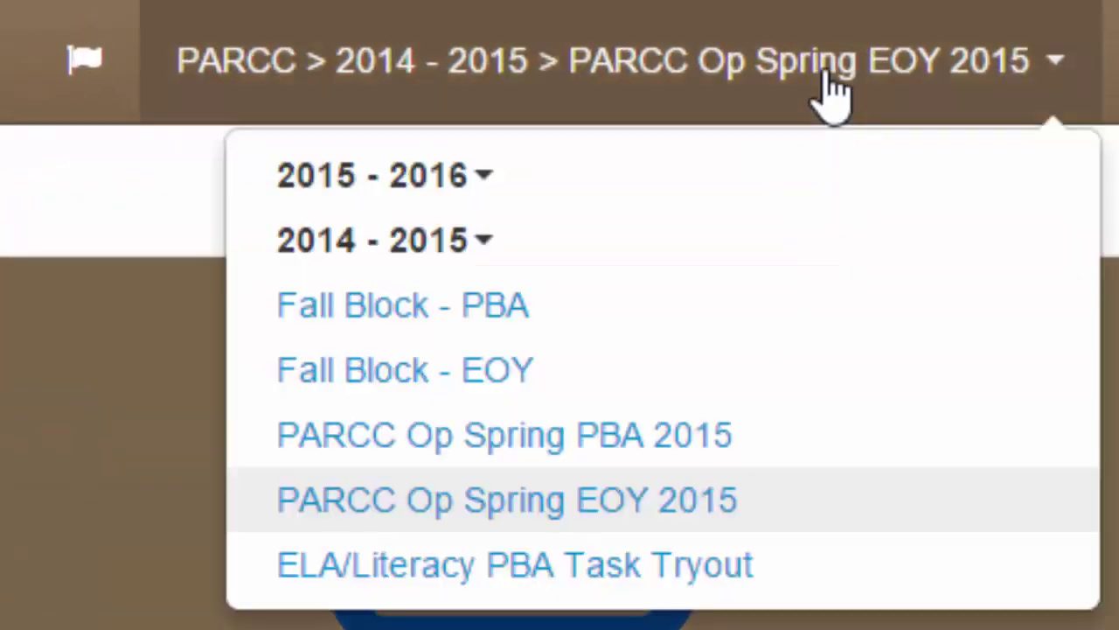
click(460, 179)
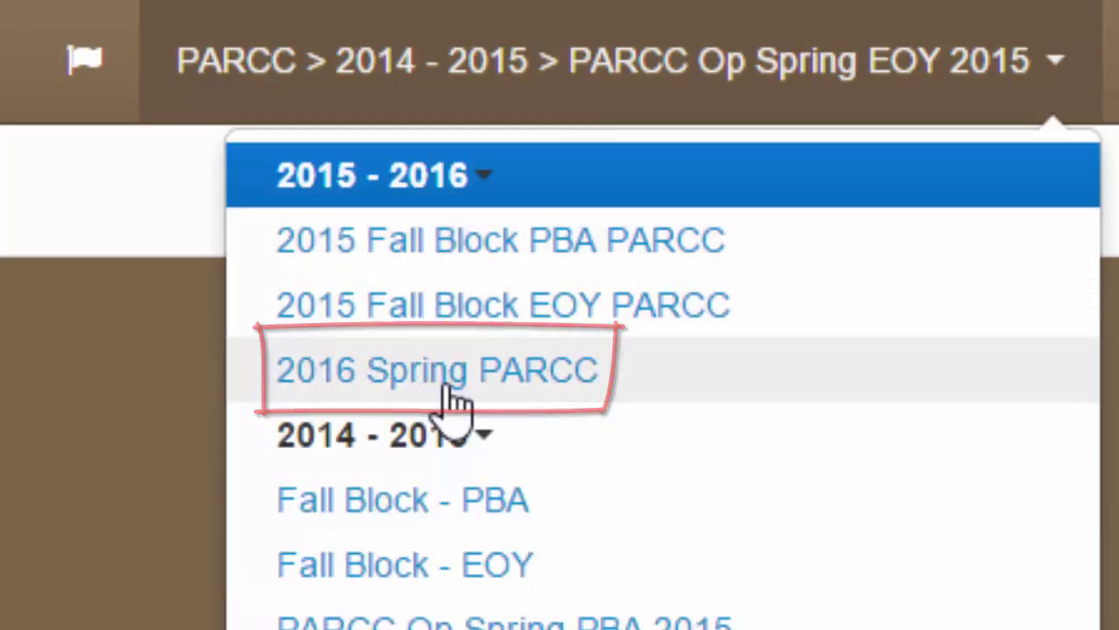
click(451, 395)
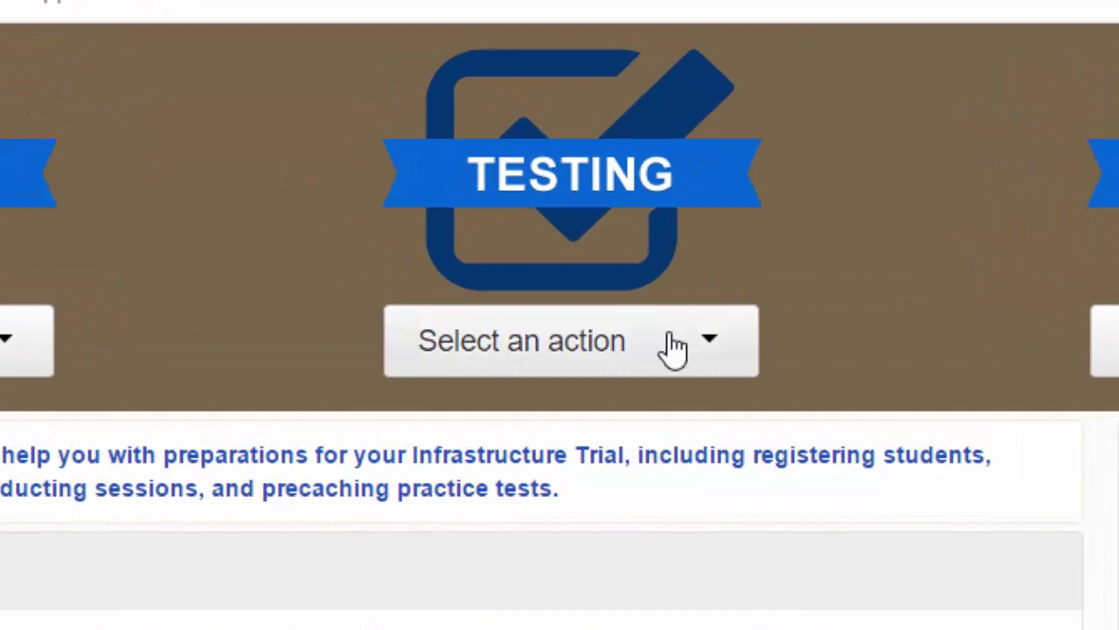
Step: Open Students in Sessions for testing, search the session list for "mat" and add the MAT07 session
click(673, 348)
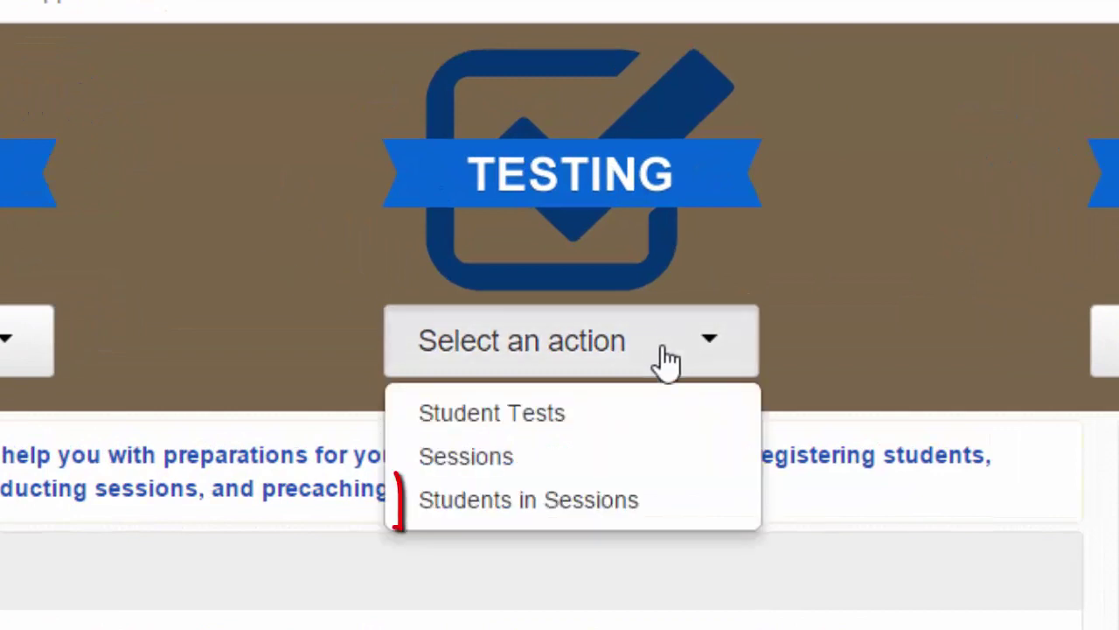
click(648, 506)
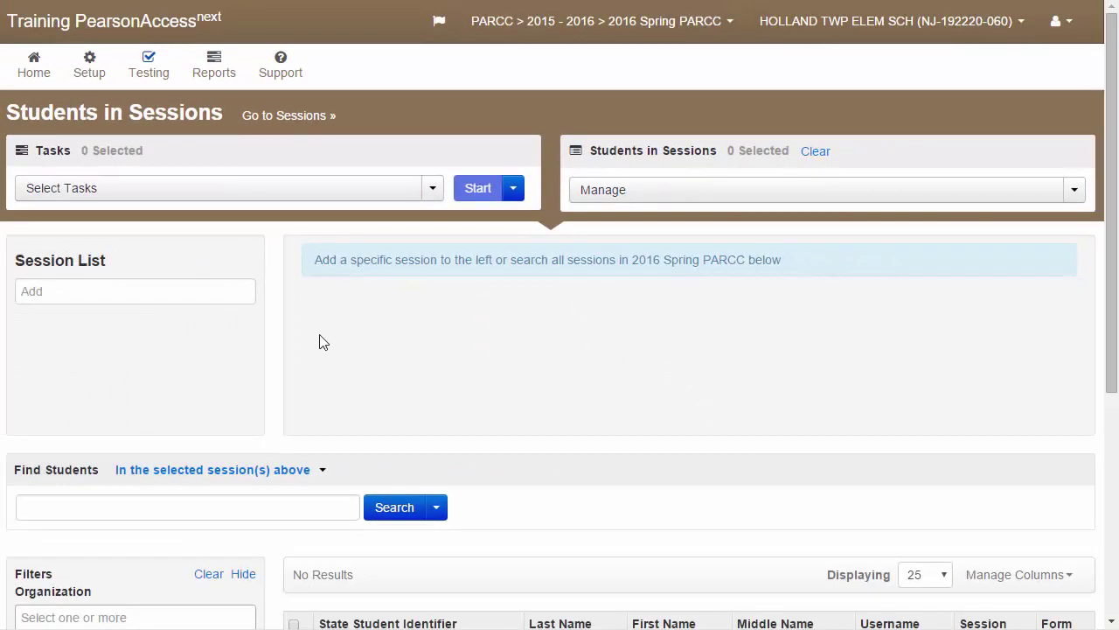
click(238, 292)
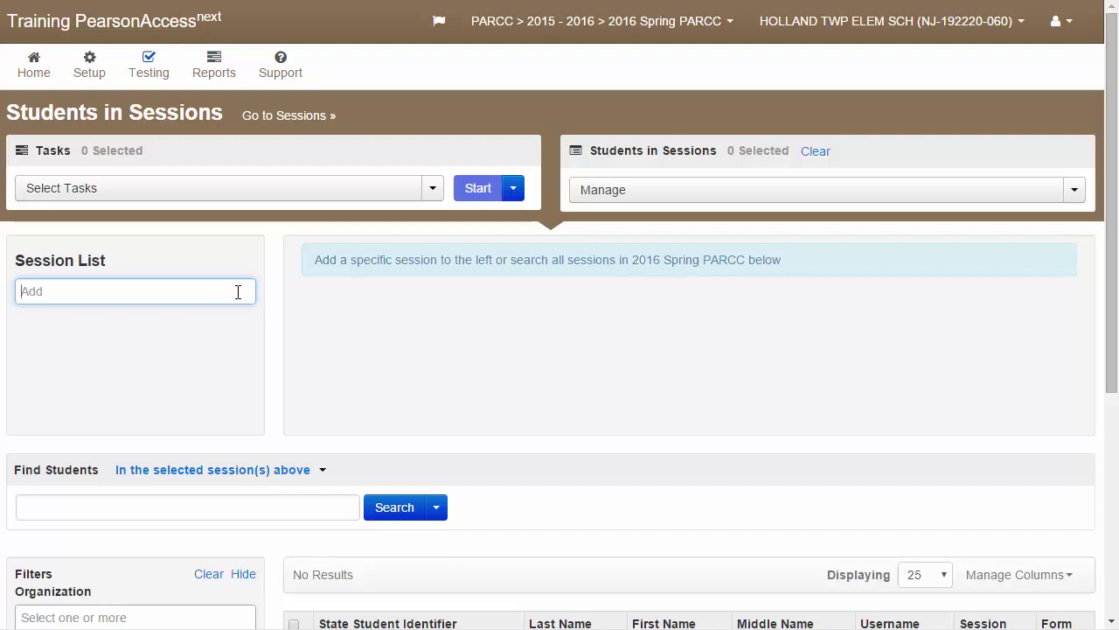
text(mat)
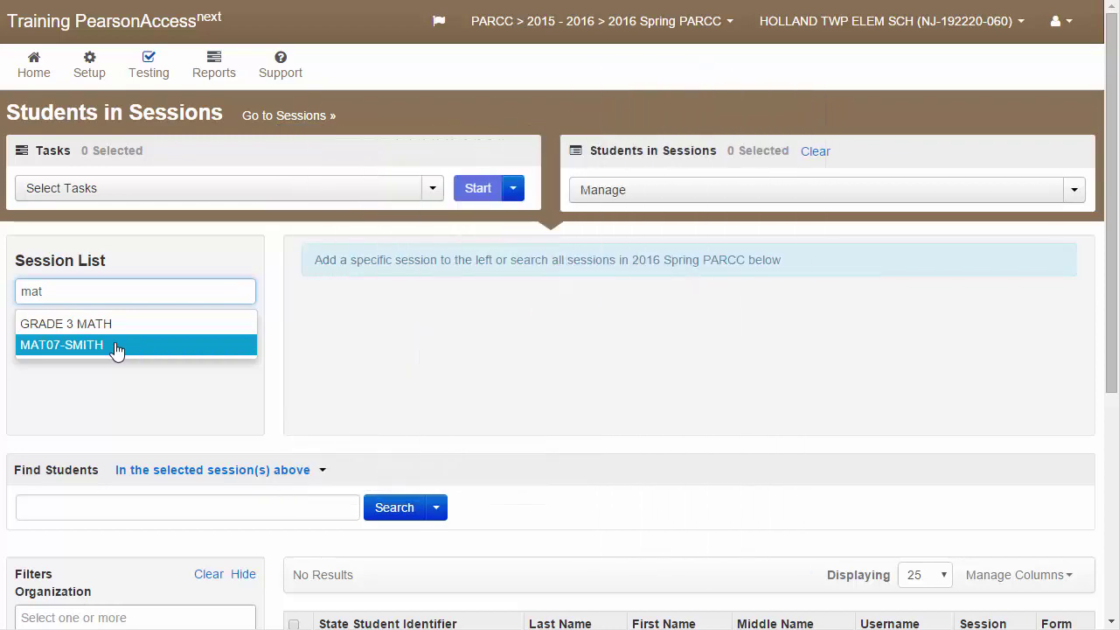
click(118, 348)
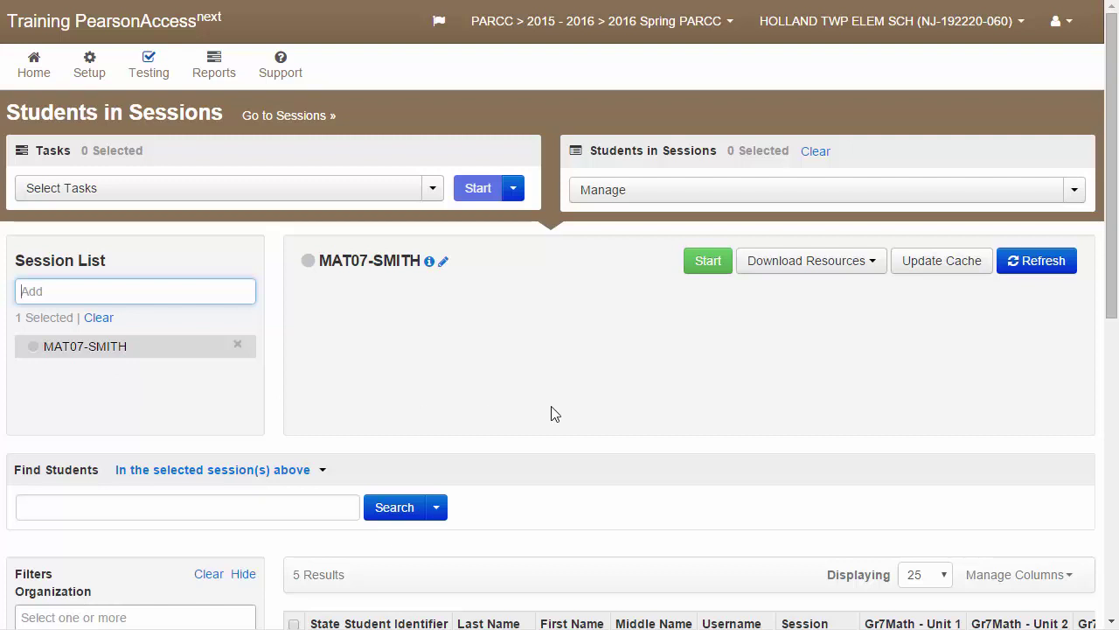
Step: Start the MAT07 session and unlock Gr7Math - Unit 1 for all its students
click(710, 273)
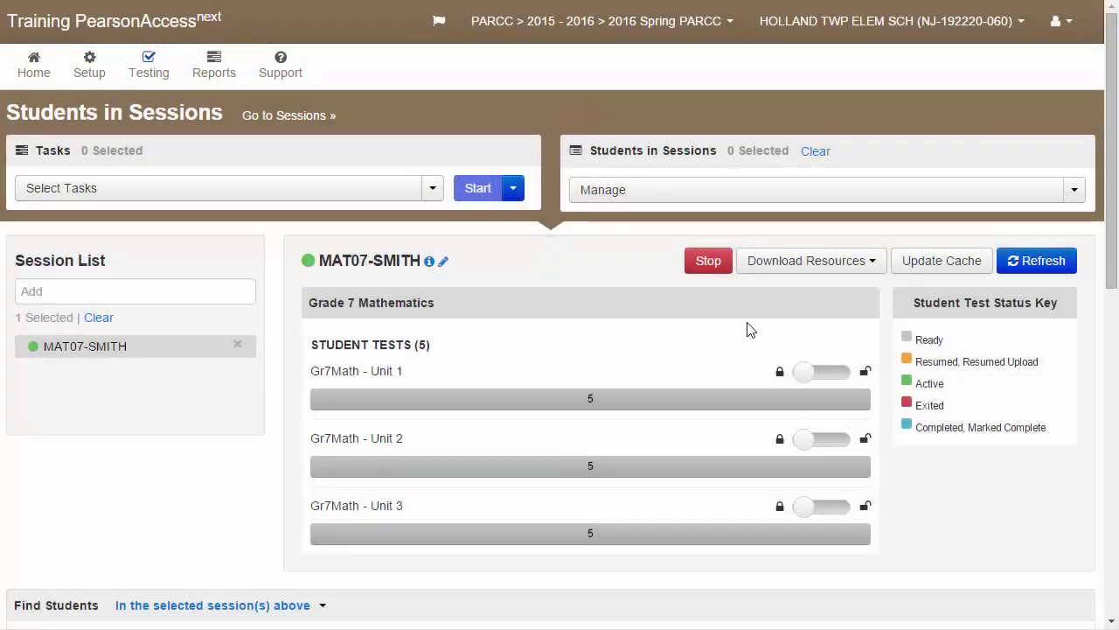
click(830, 374)
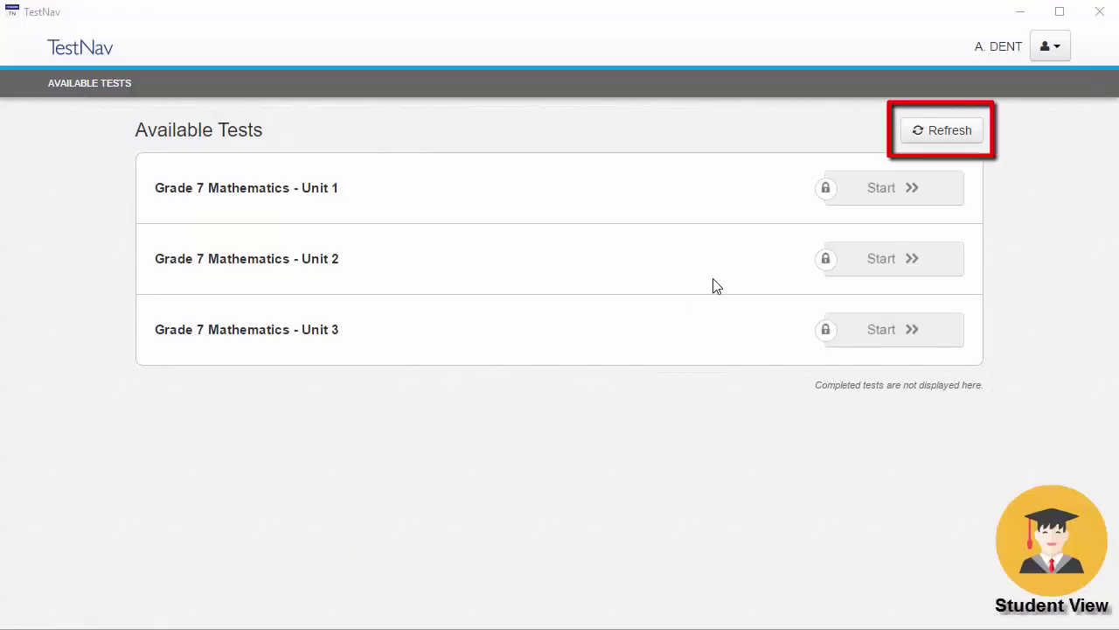
Step: In the student's TestNav window, refresh the available tests and start Grade 7 Mathematics - Unit 1
click(931, 141)
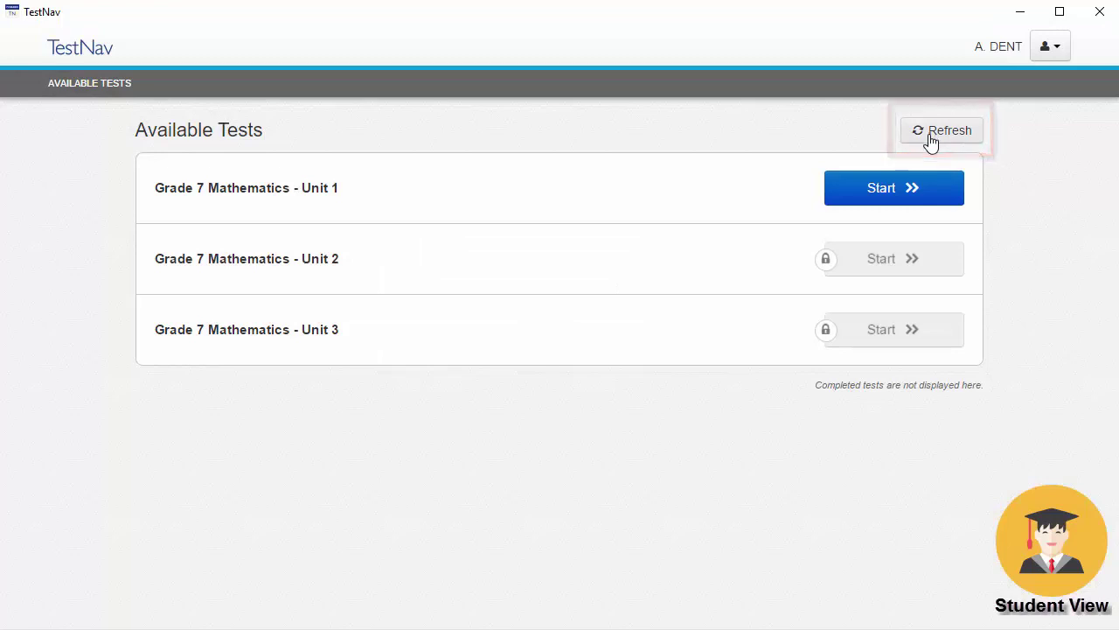
click(892, 197)
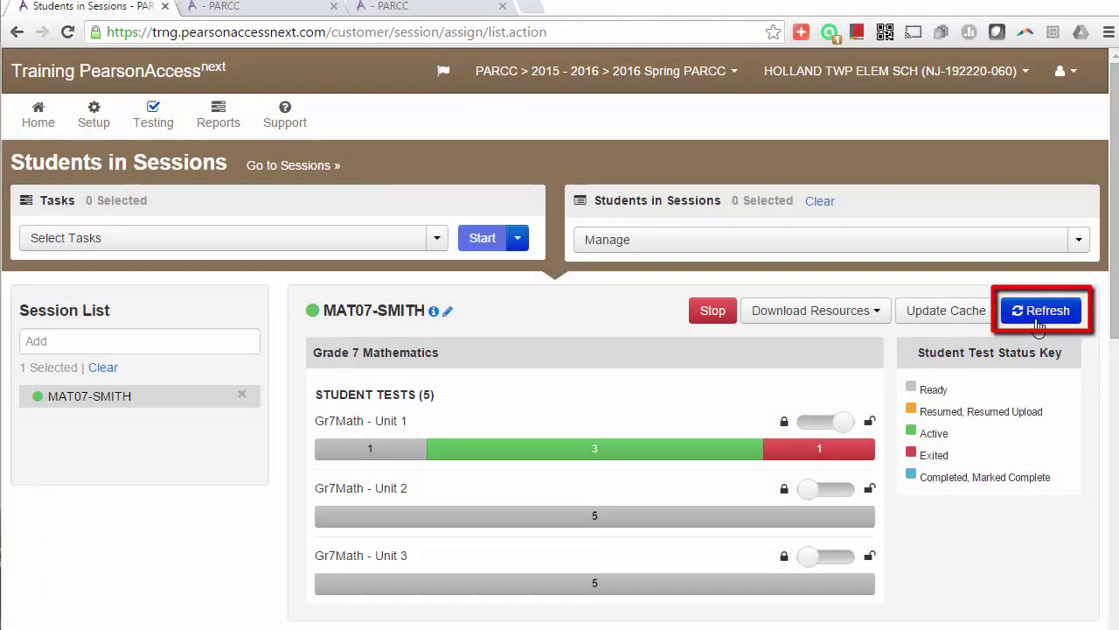
Step: Back in PearsonAccess, refresh the session status and lock Gr7Math - Unit 1 for the one student whose test is still Ready
click(1038, 319)
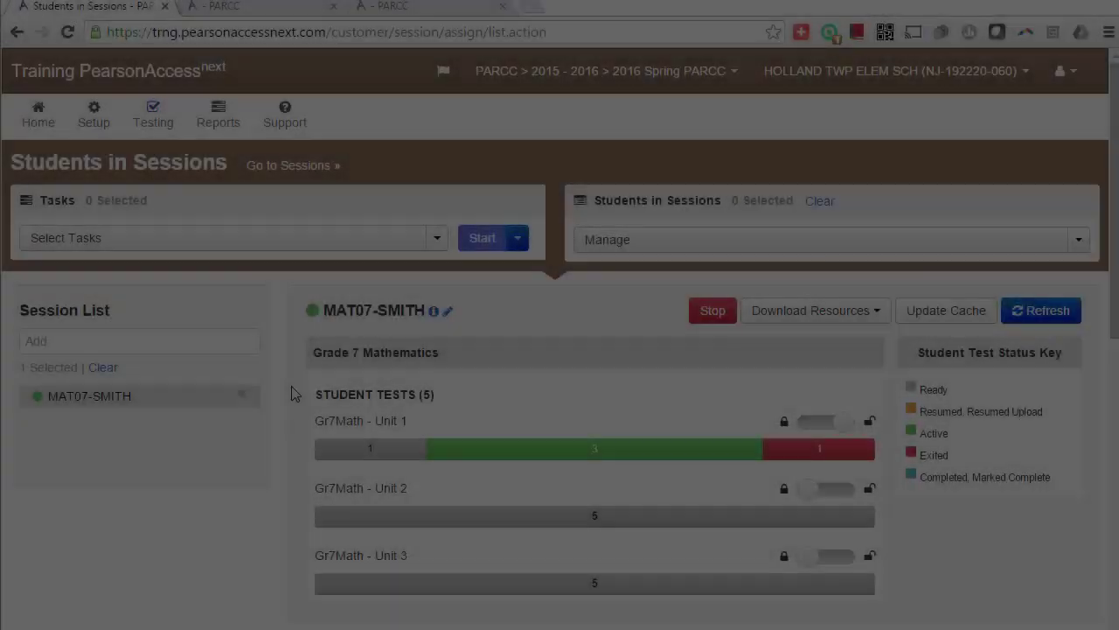
scroll(293, 393, down, 3)
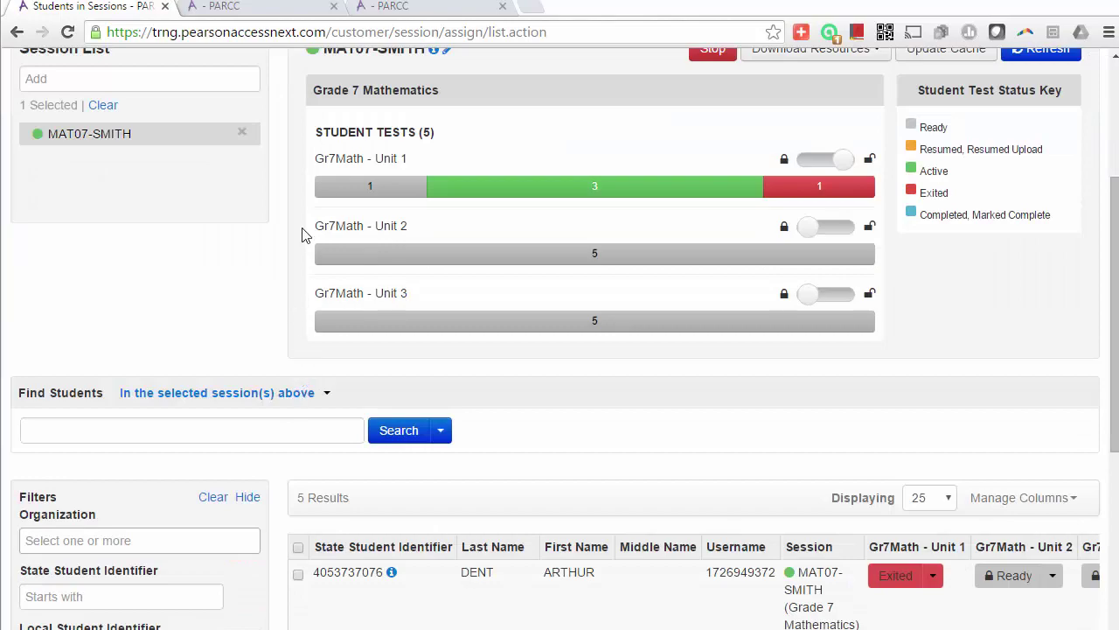
scroll(302, 234, down, 3)
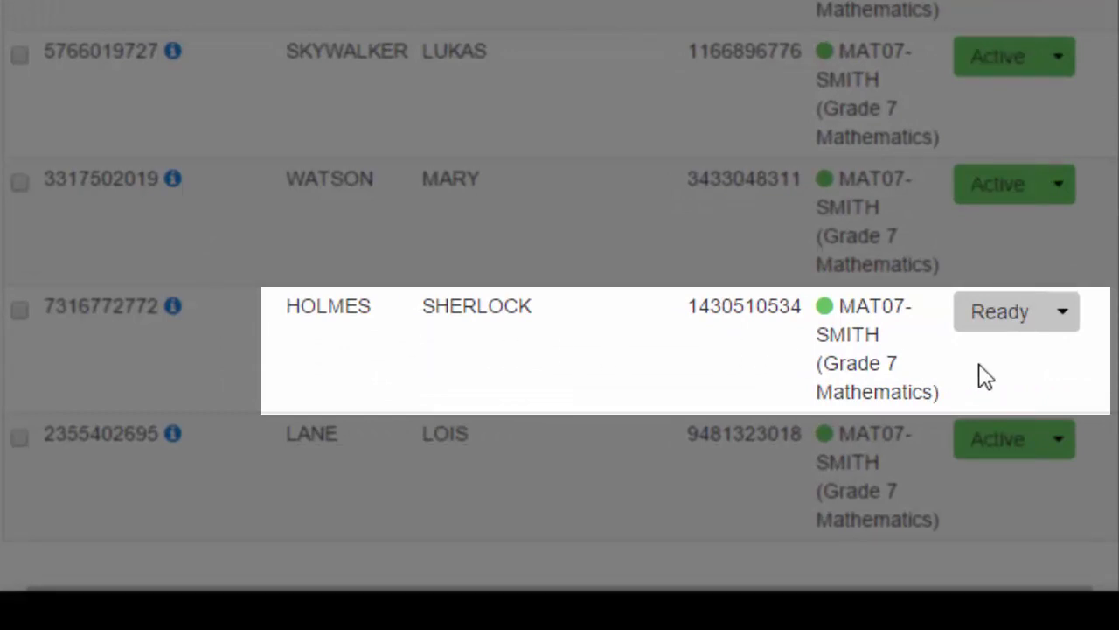
click(1062, 315)
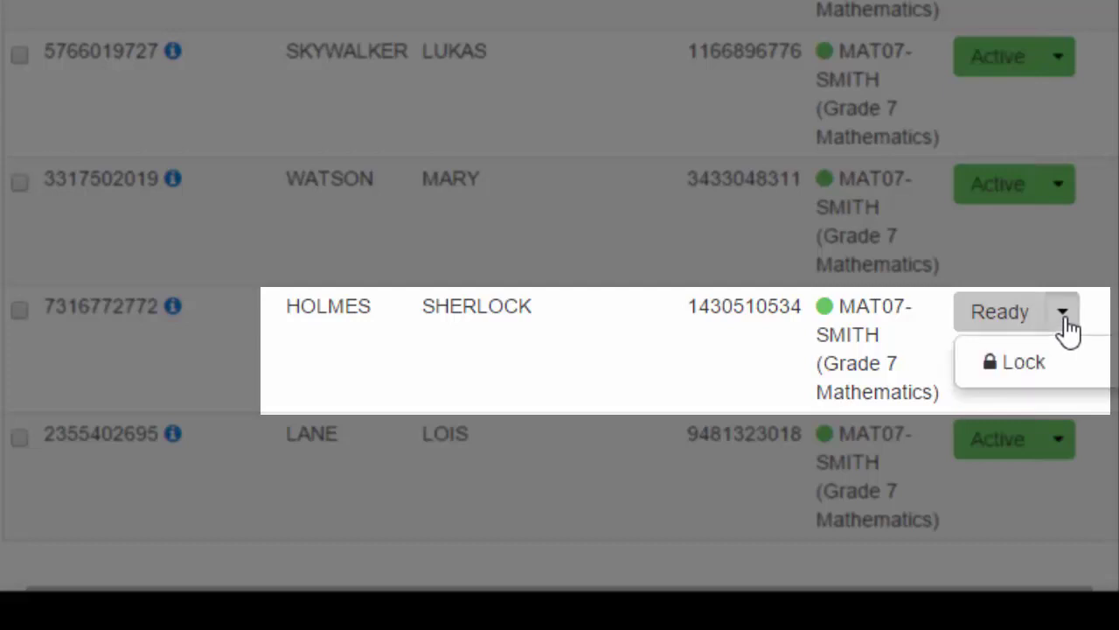
click(1025, 362)
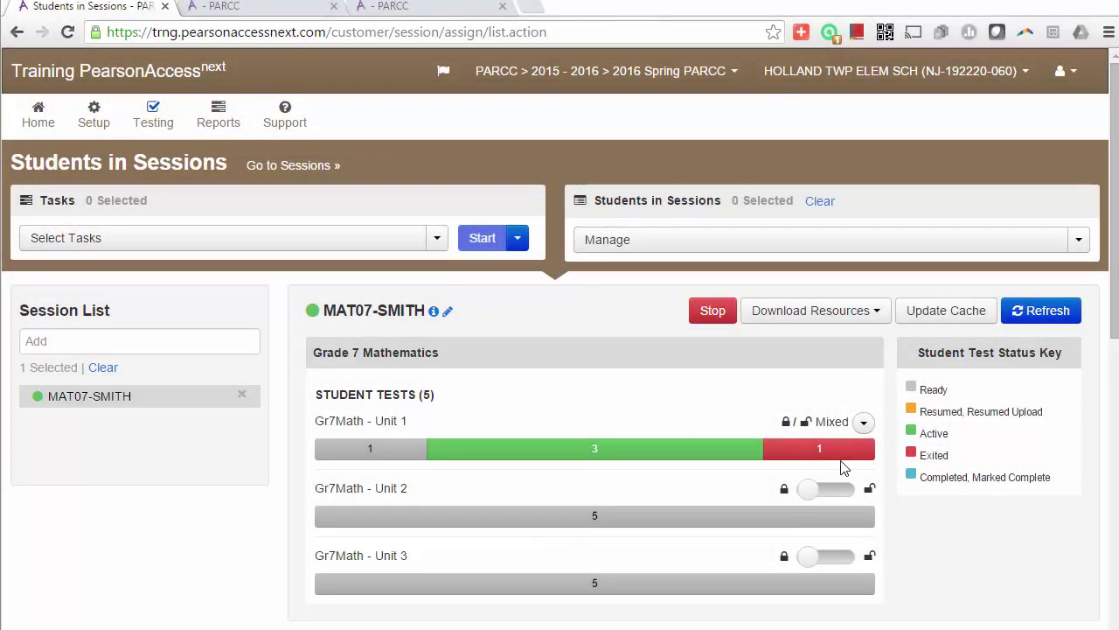
Step: Resume the Gr7Math - Unit 1 test for the student whose status is Exited
scroll(691, 412, down, 1)
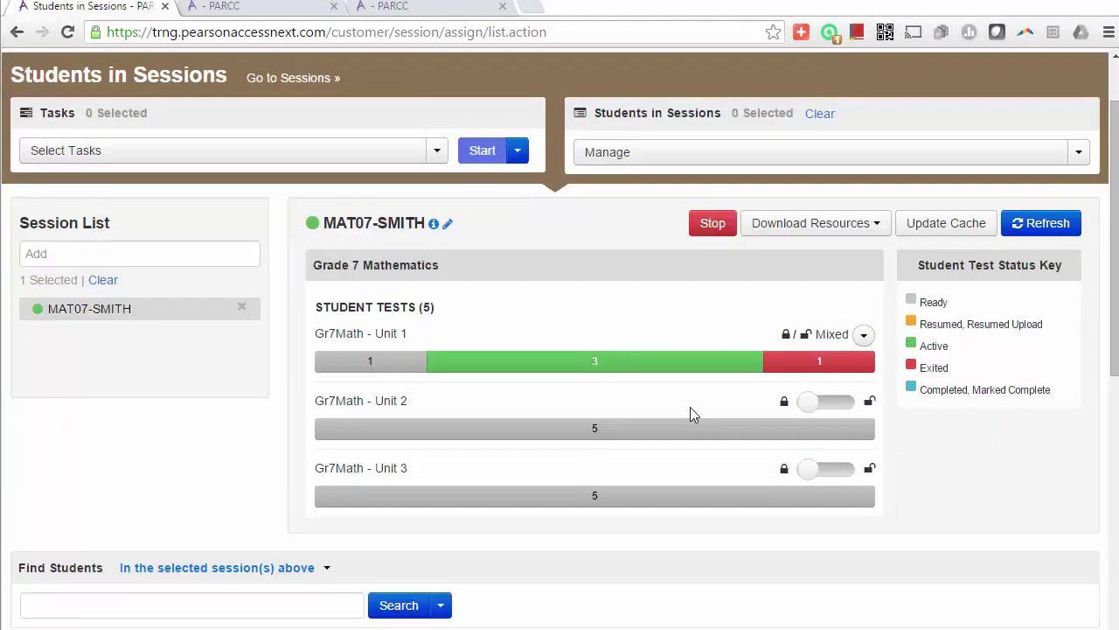
scroll(690, 412, down, 2)
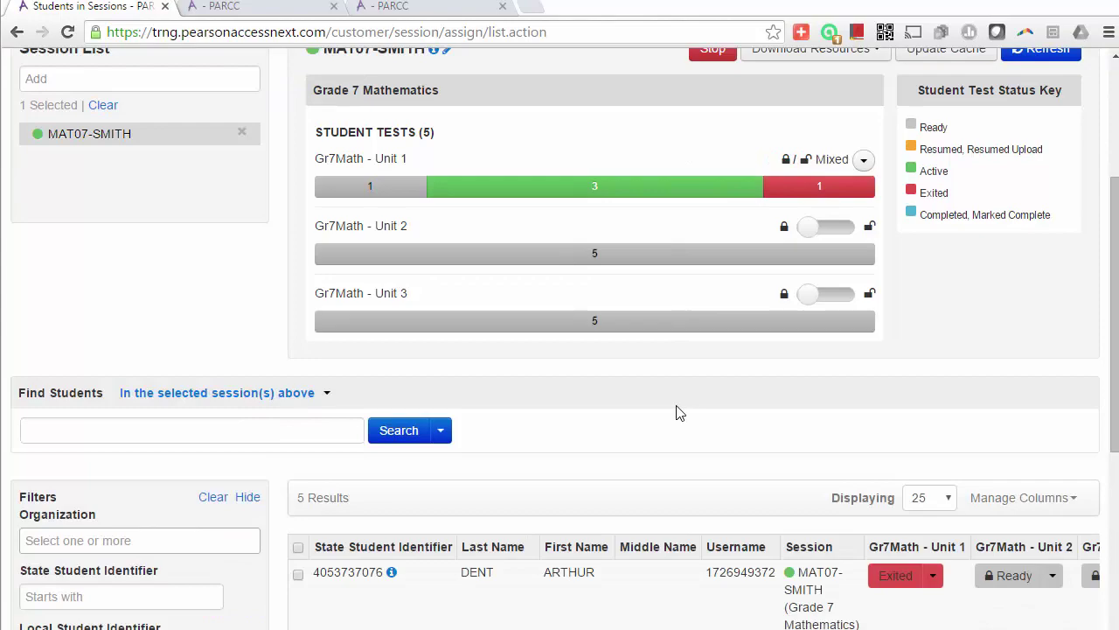
scroll(681, 413, down, 3)
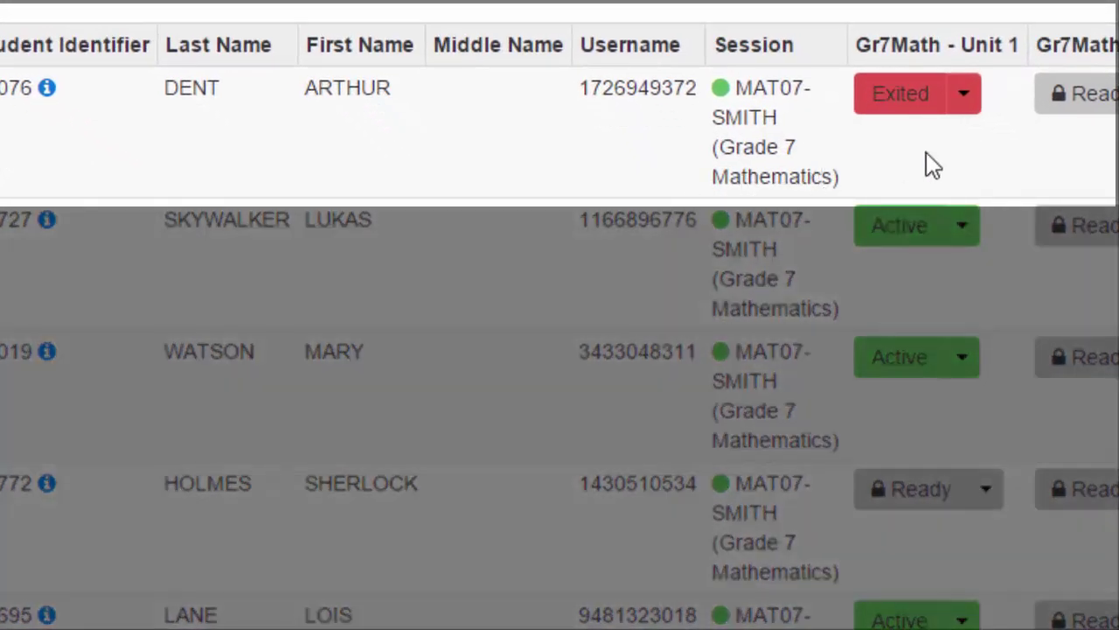
click(964, 94)
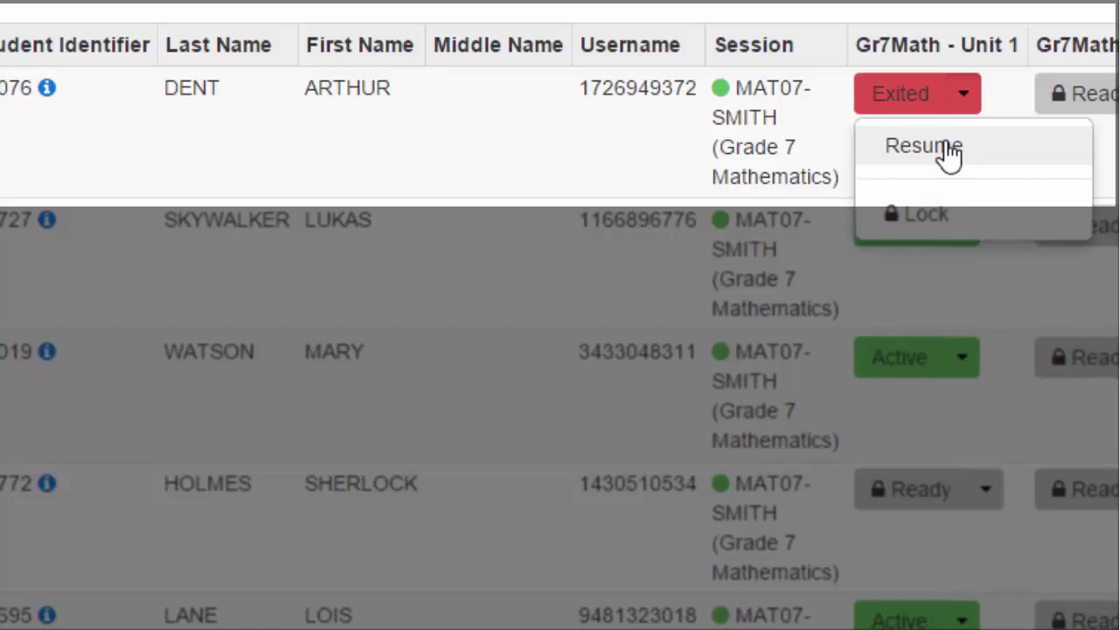
click(949, 151)
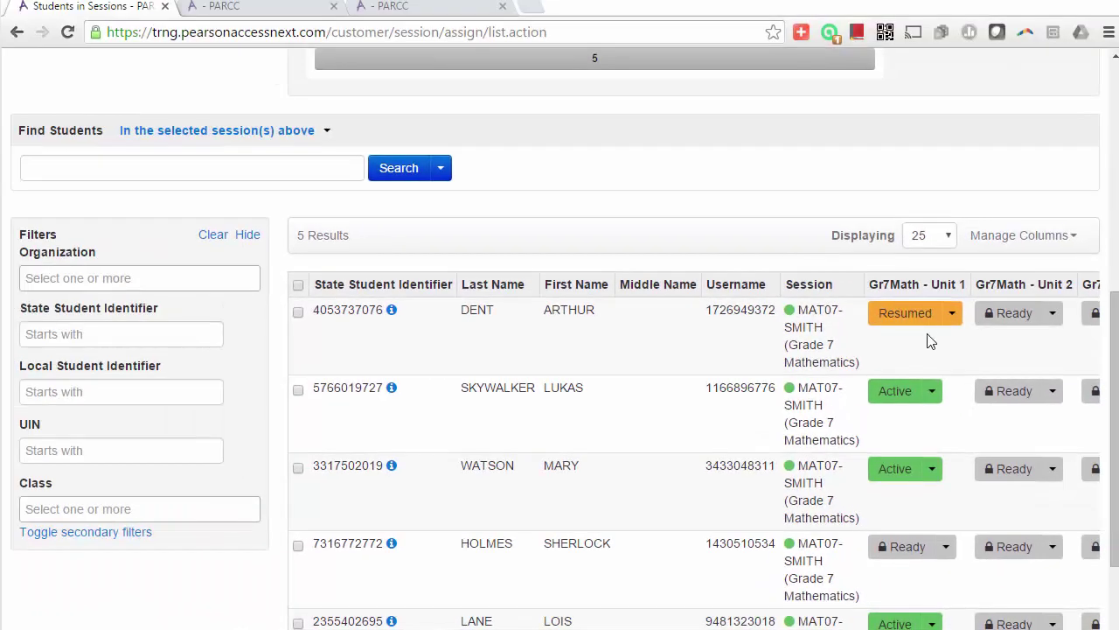
Step: Refresh the session to check the updated Gr7Math - Unit 1 student test statuses
scroll(946, 359, up, 6)
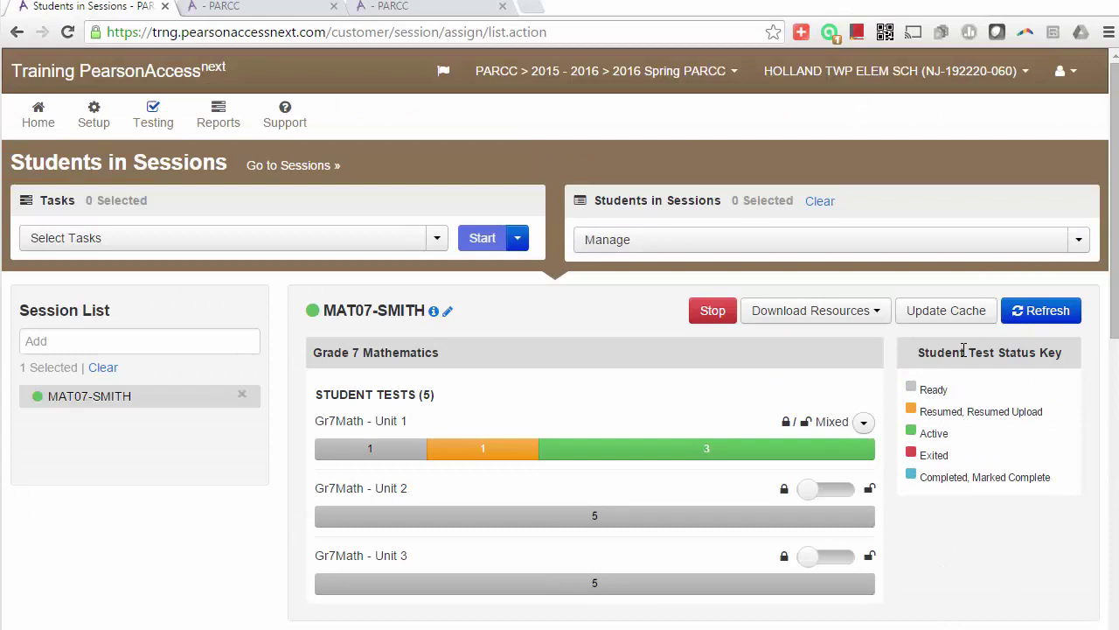
click(1053, 312)
click(1061, 313)
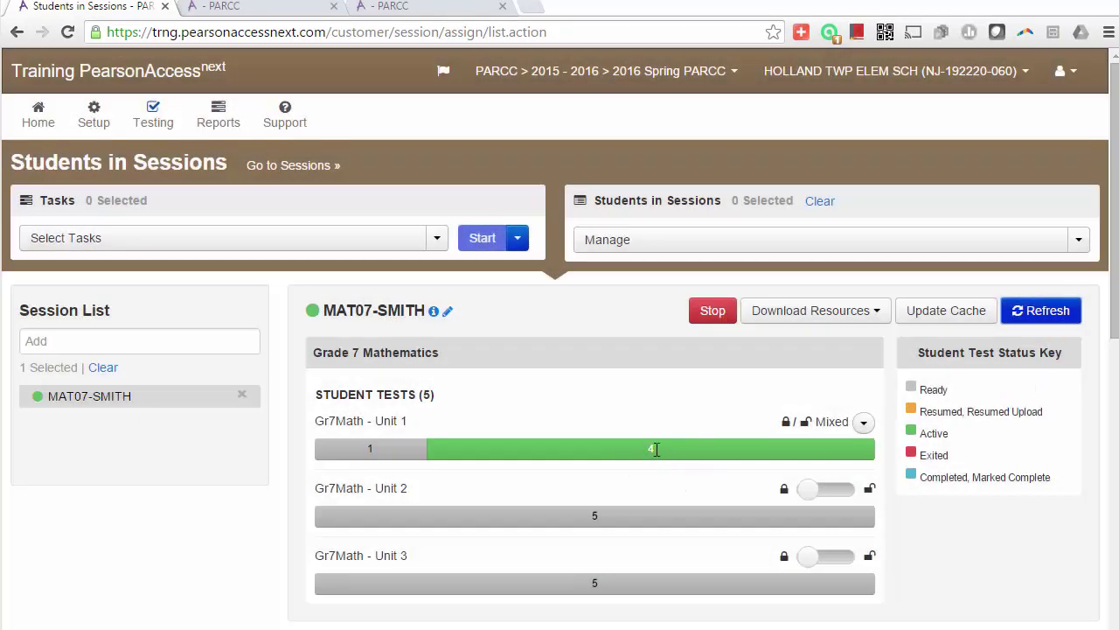
Step: Open the Unit 1 test and item progress of the third listed student and review the visited and answered items
scroll(652, 402, down, 5)
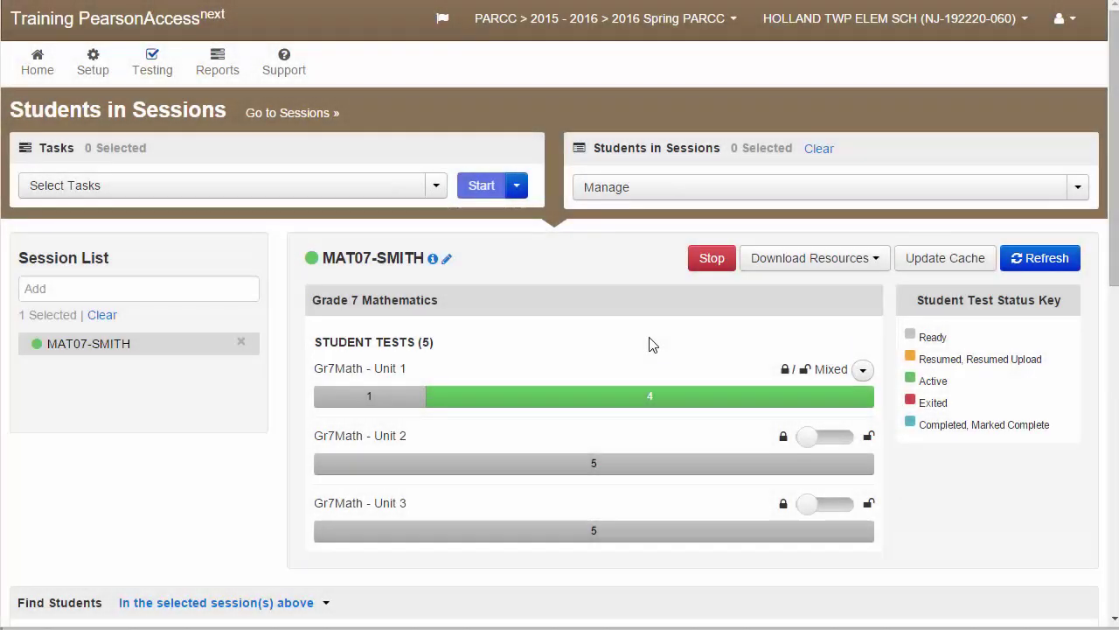
scroll(649, 346, down, 4)
scroll(651, 359, down, 1)
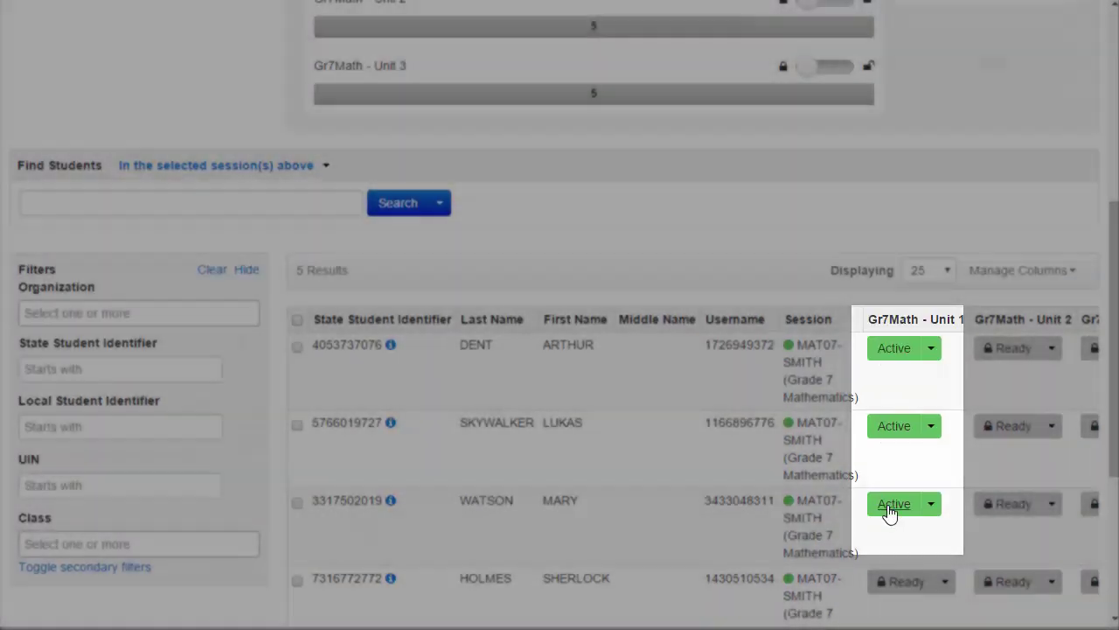
click(891, 512)
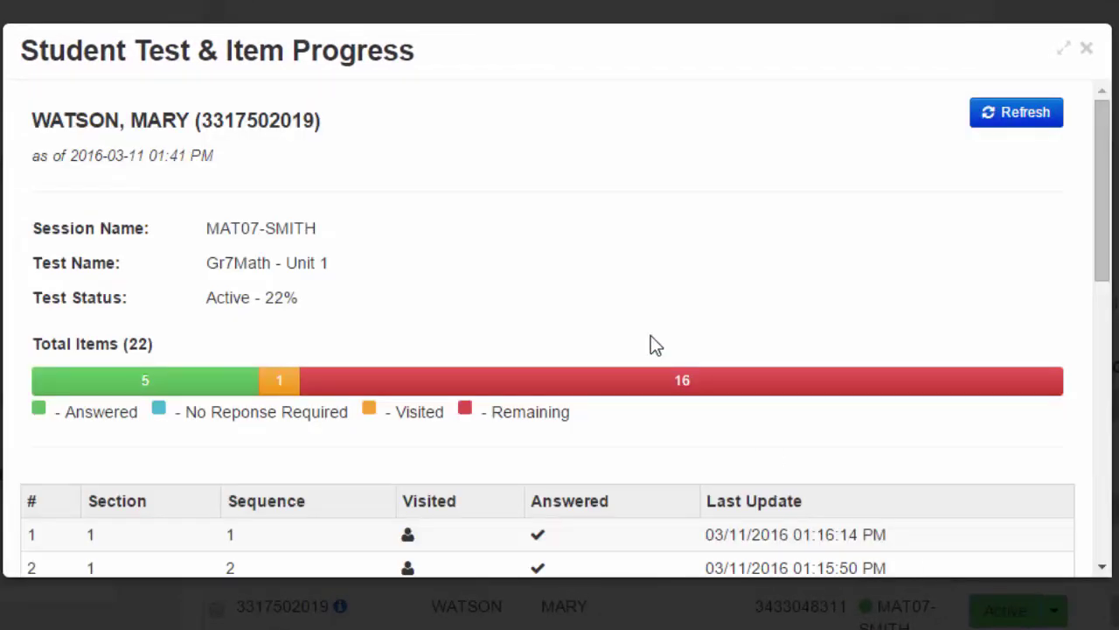
scroll(625, 302, down, 1)
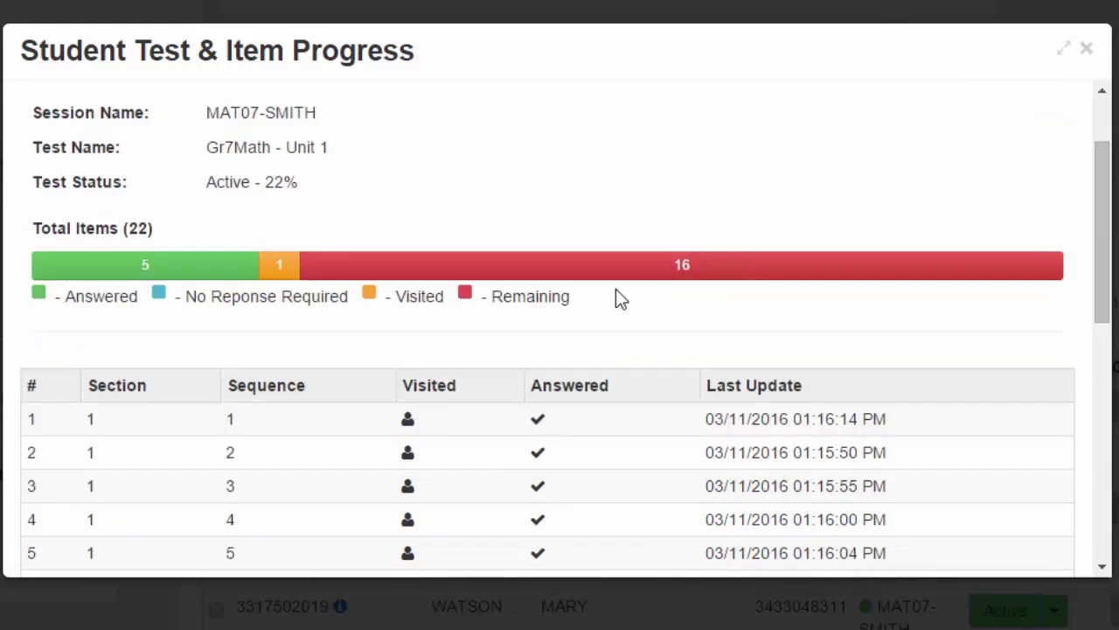
scroll(616, 289, down, 1)
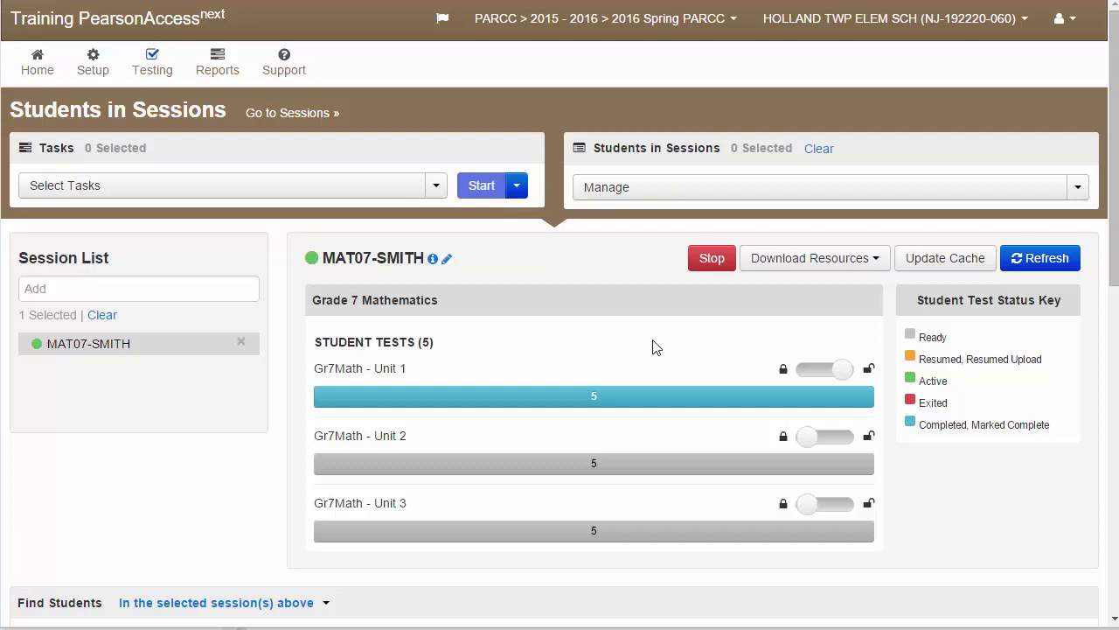
Step: Lock Gr7Math - Unit 1 for the whole session
click(809, 376)
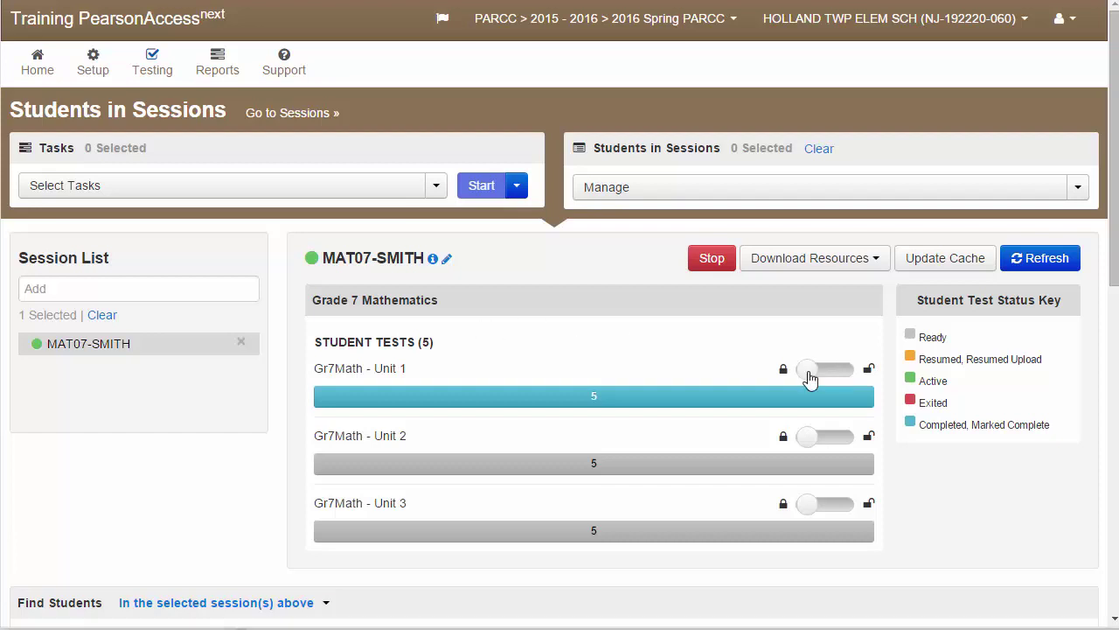